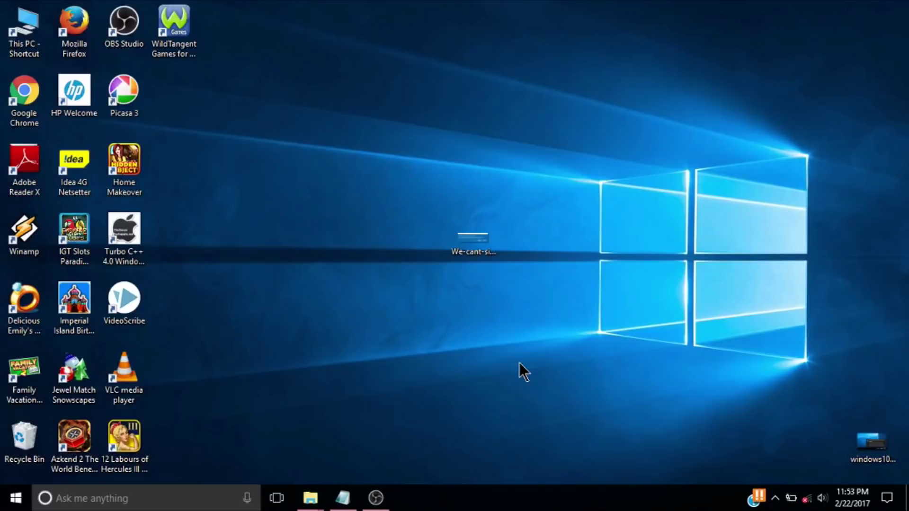
View the temporary-profile screenshot in Picasa, then open the 'We can't sign into your account' screenshot
double_click(880, 458)
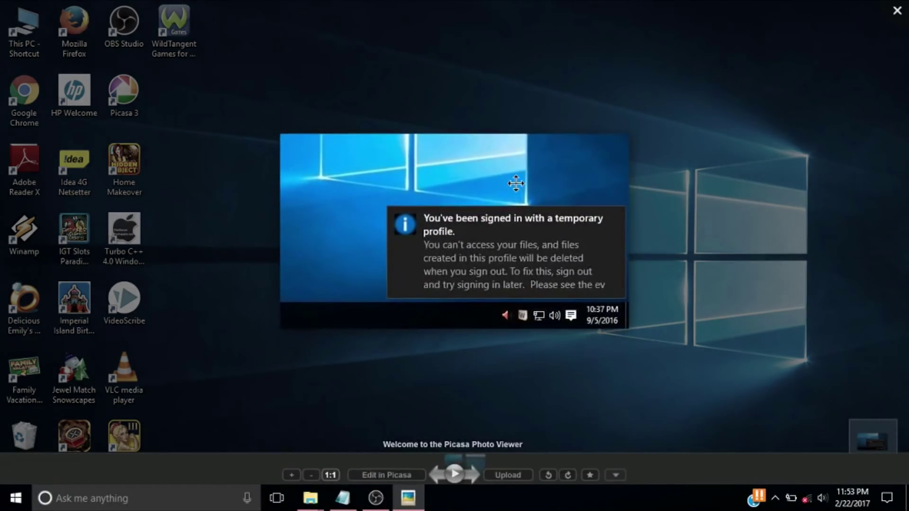
left_click_drag(493, 136, 765, 269)
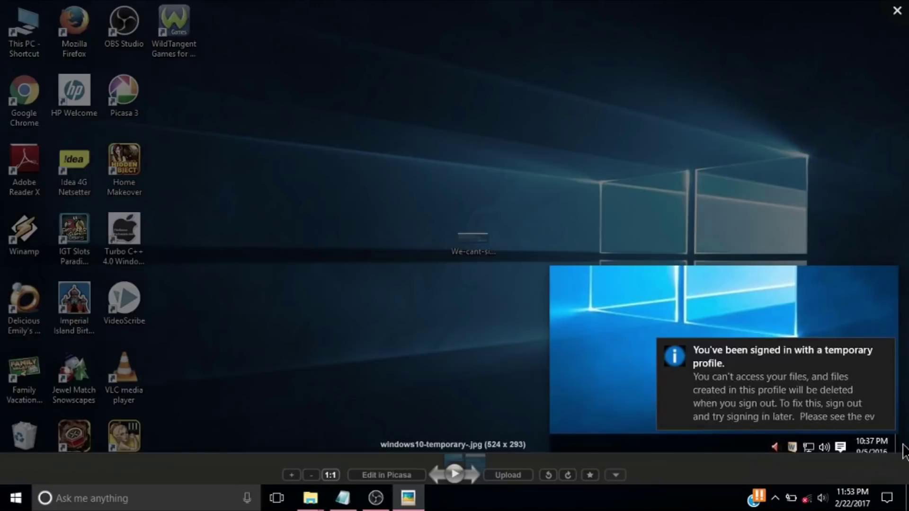
left_click(896, 17)
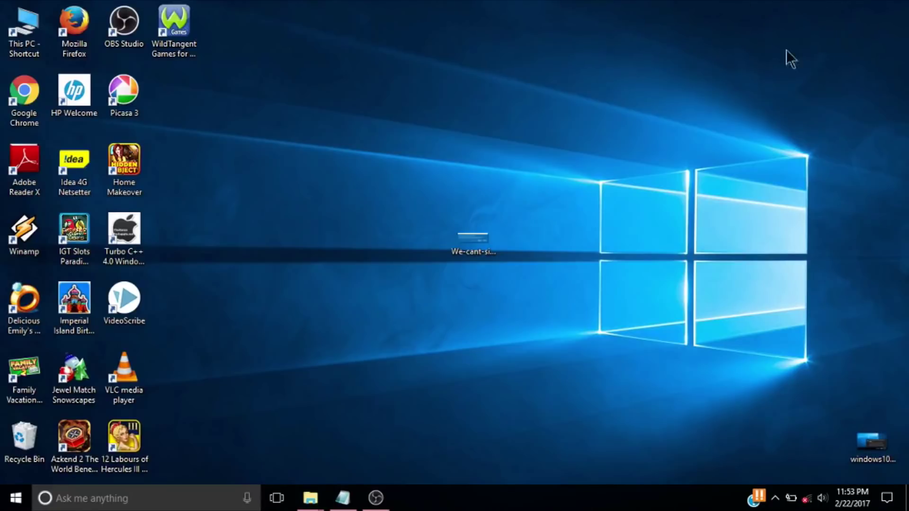
double_click(487, 233)
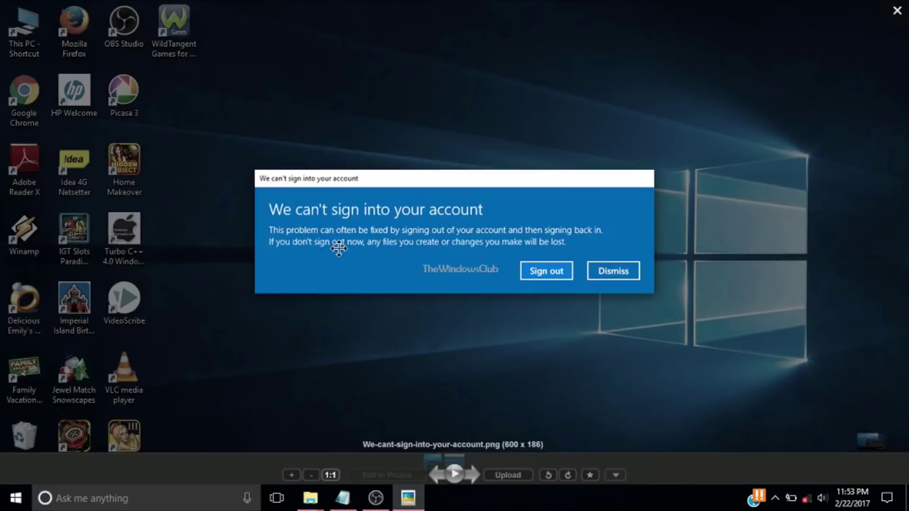
Close the sign-in error image in Picasa and open This PC in File Explorer
left_click_drag(341, 254, 398, 252)
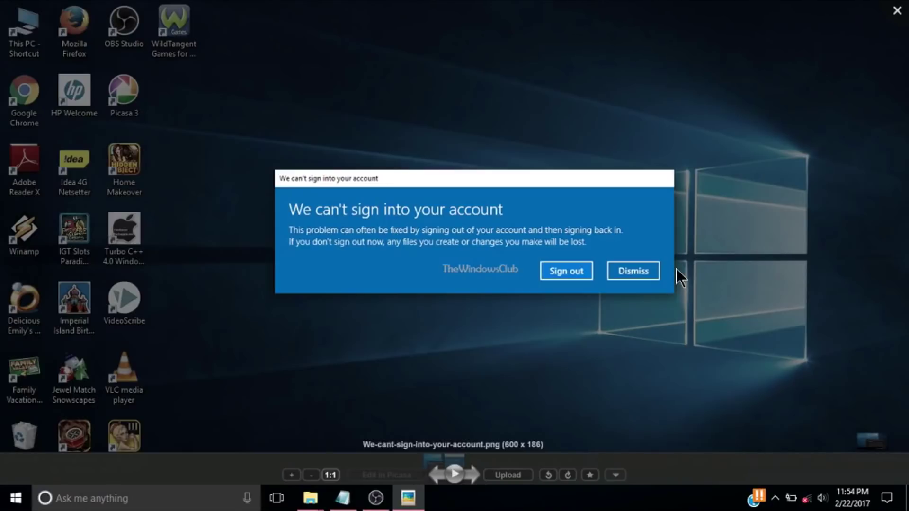
left_click(898, 12)
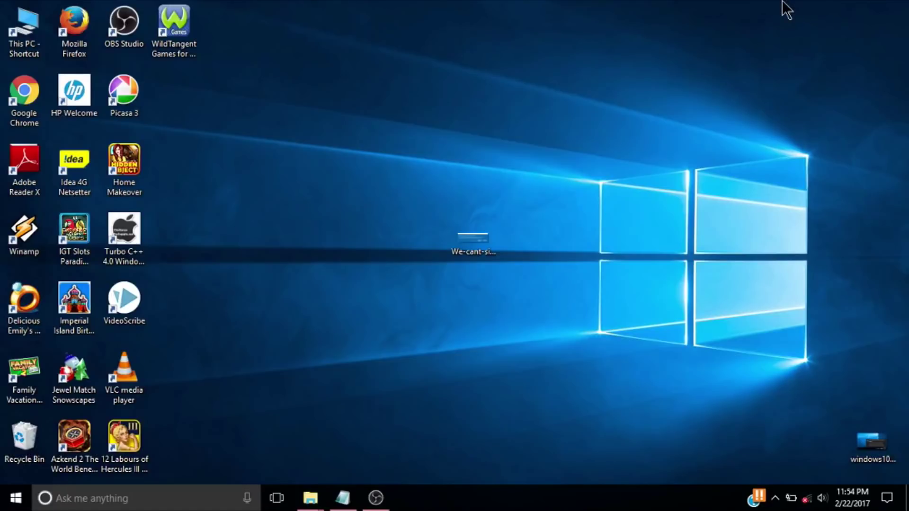
left_click(35, 25)
double_click(35, 25)
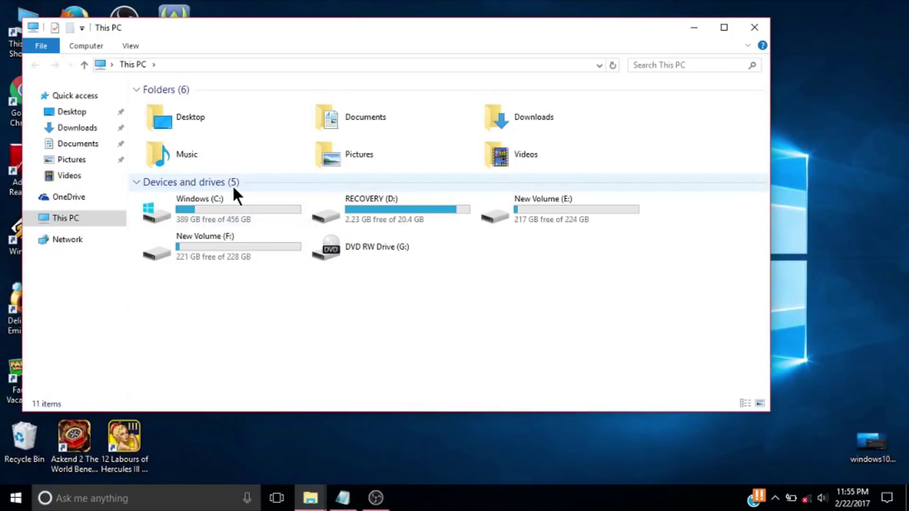
left_click(694, 28)
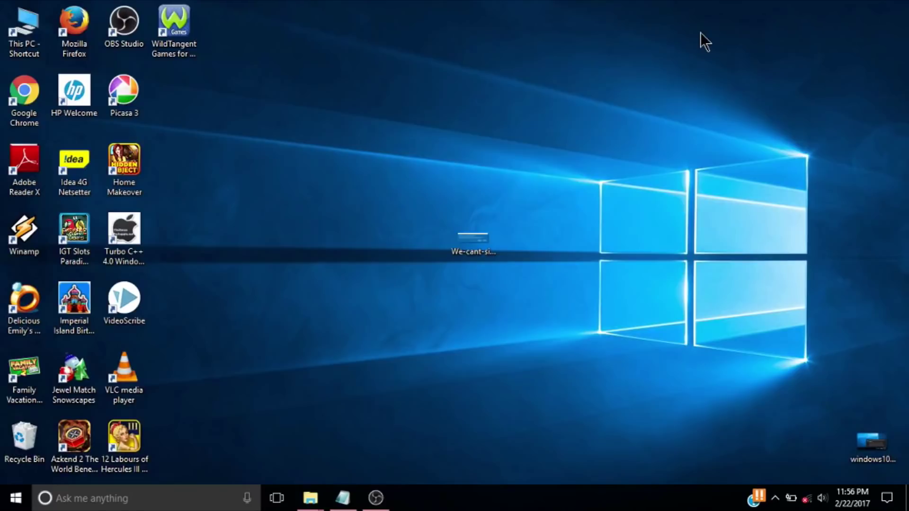
left_click(146, 494)
Launch Command Prompt from a 'cmd' search and check the wmic command noted in Notepad
type("cmd")
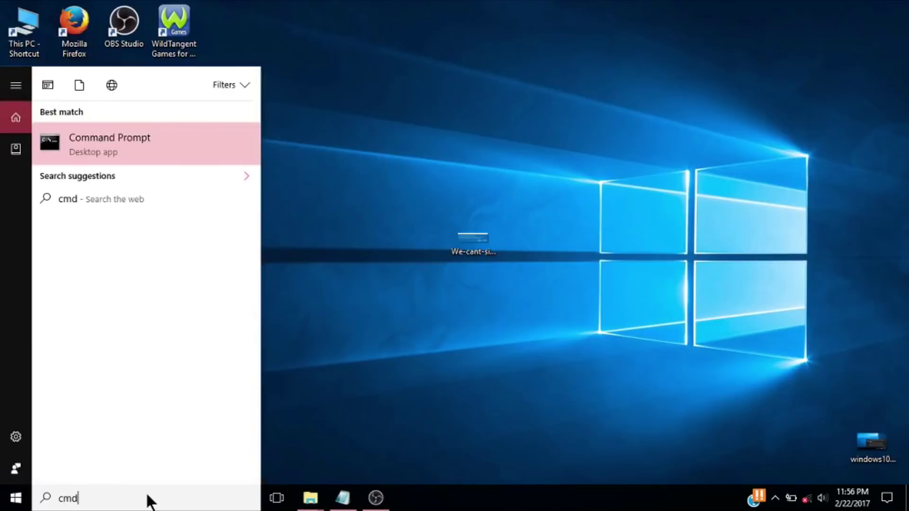
left_click(157, 163)
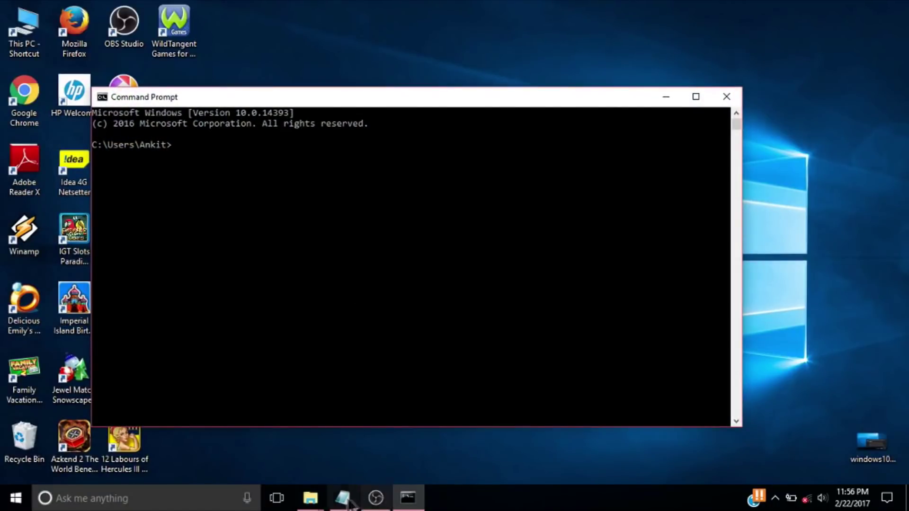
left_click(342, 498)
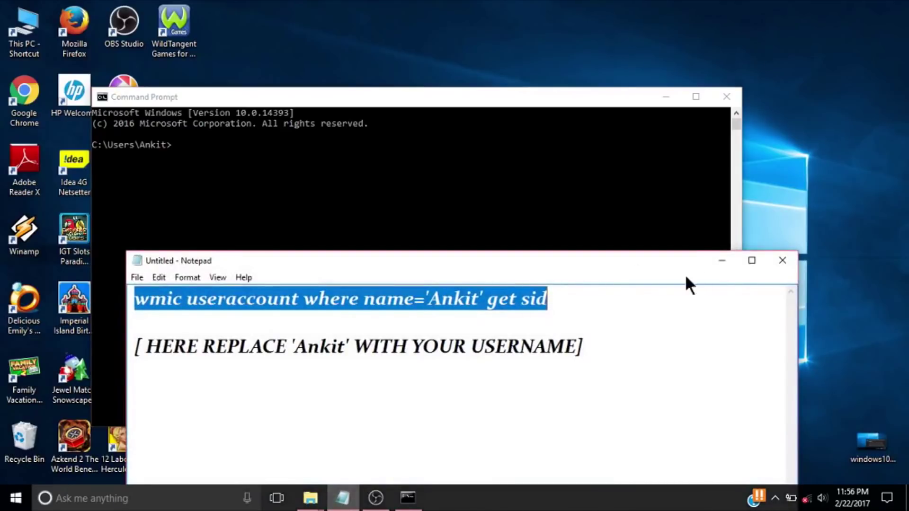
left_click_drag(662, 260, 693, 140)
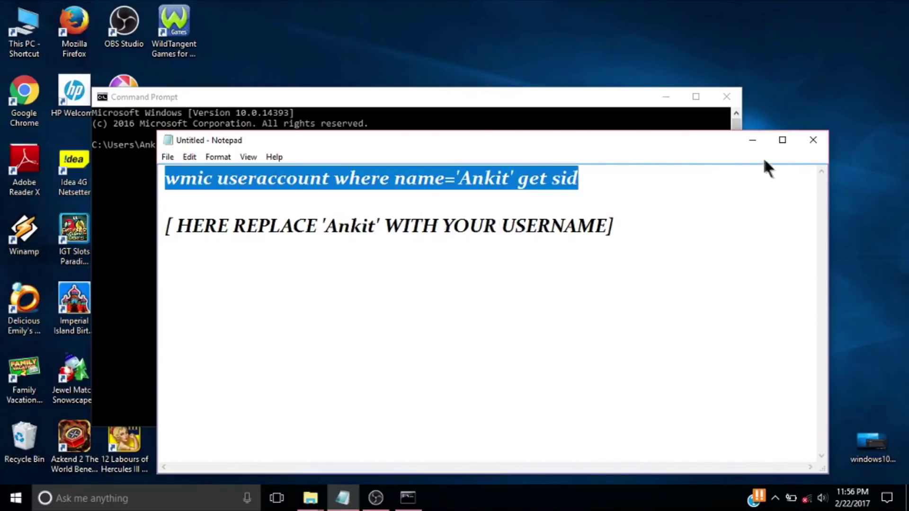
left_click(753, 143)
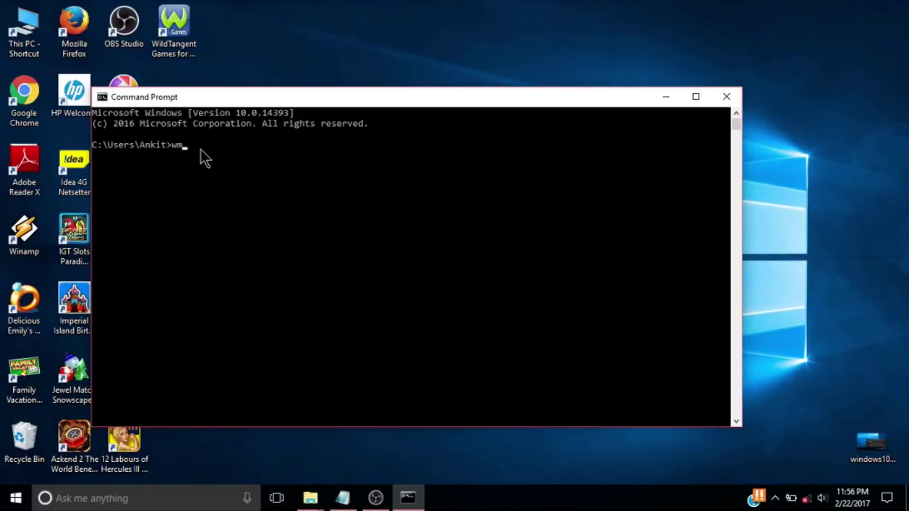
Run 'wmic useraccount where name=... get sid' for the user's account, select the SID, and minimise the console
type("wmic useraccount where name")
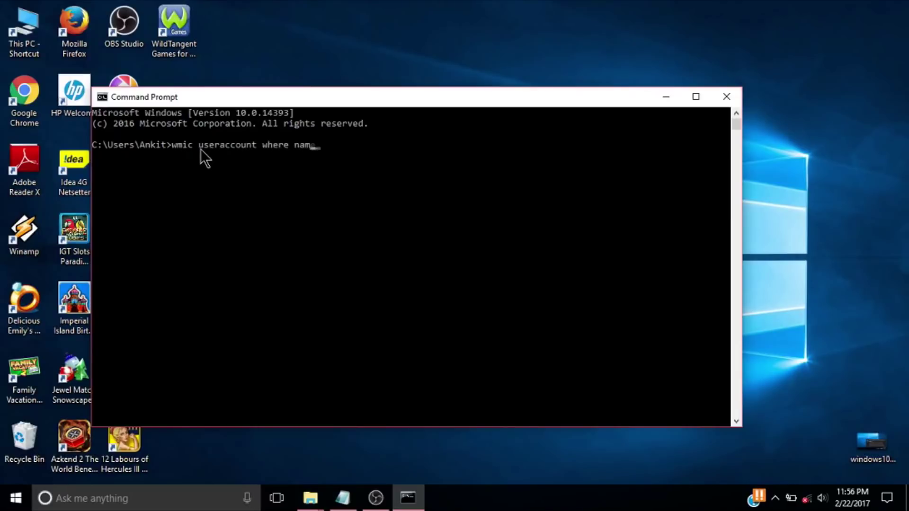
type("='Ankit' get sid")
key("Return")
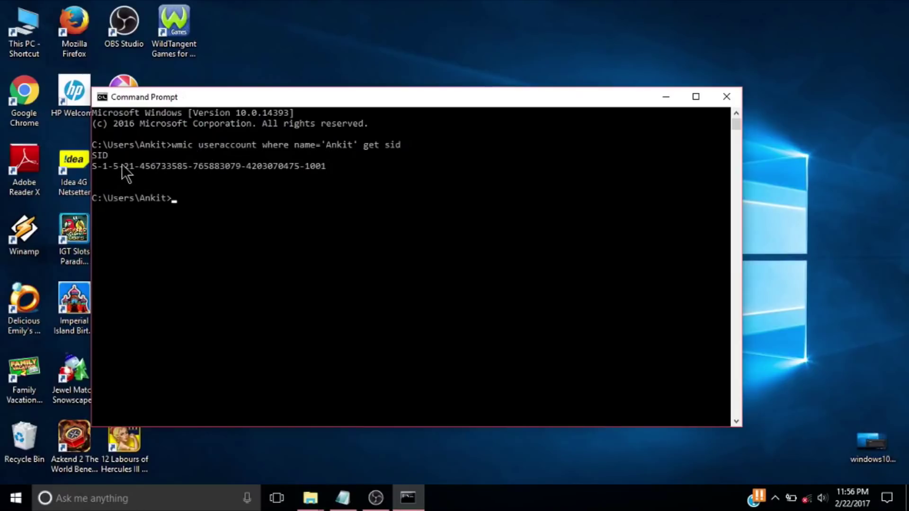
left_click_drag(96, 167, 326, 166)
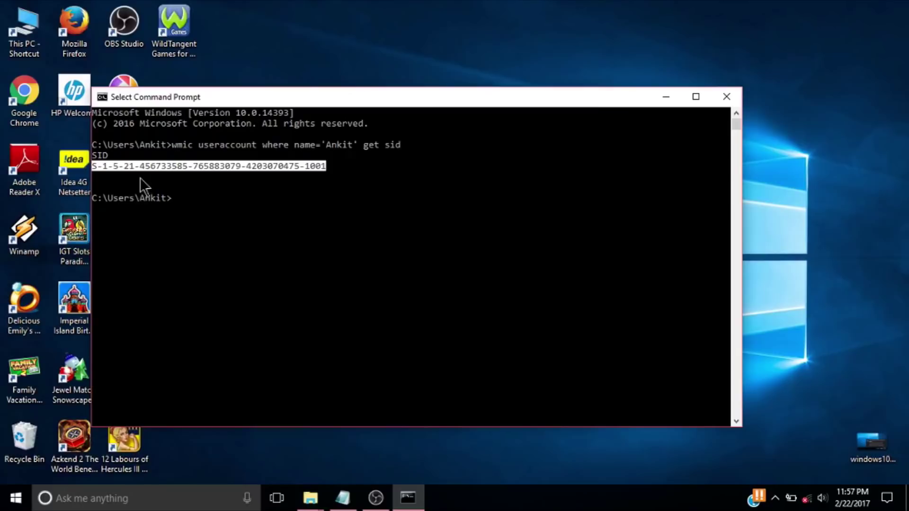
left_click(667, 96)
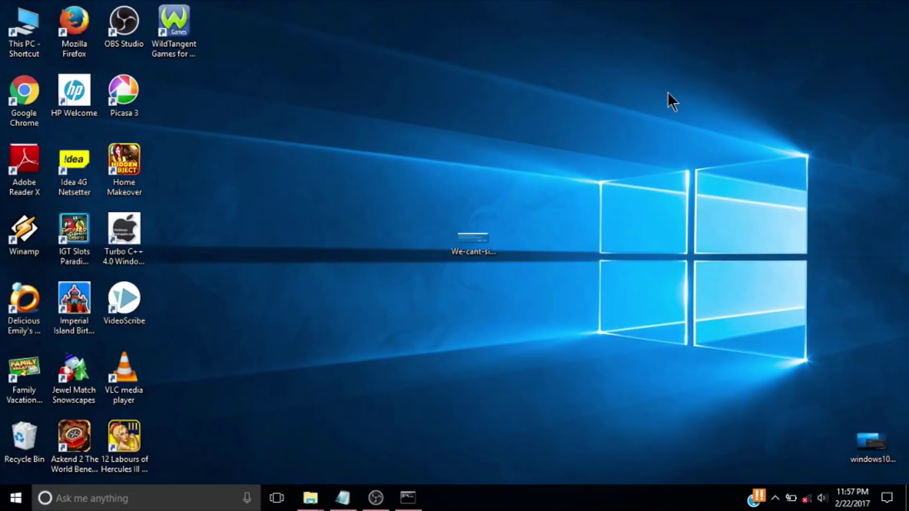
left_click(173, 497)
Launch regedit and expand HKLM\SOFTWARE\Microsoft\Windows NT\CurrentVersion\ProfileList to list its SID subkeys
type("rege")
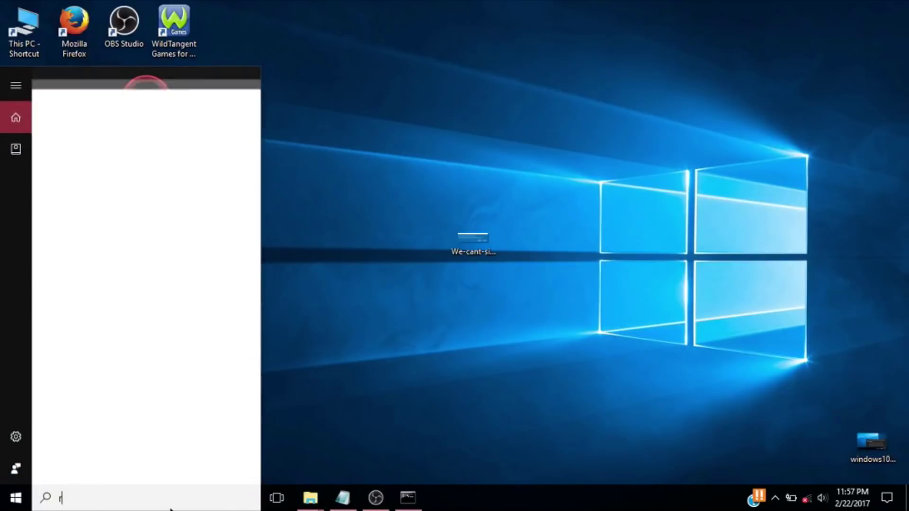
type("dit")
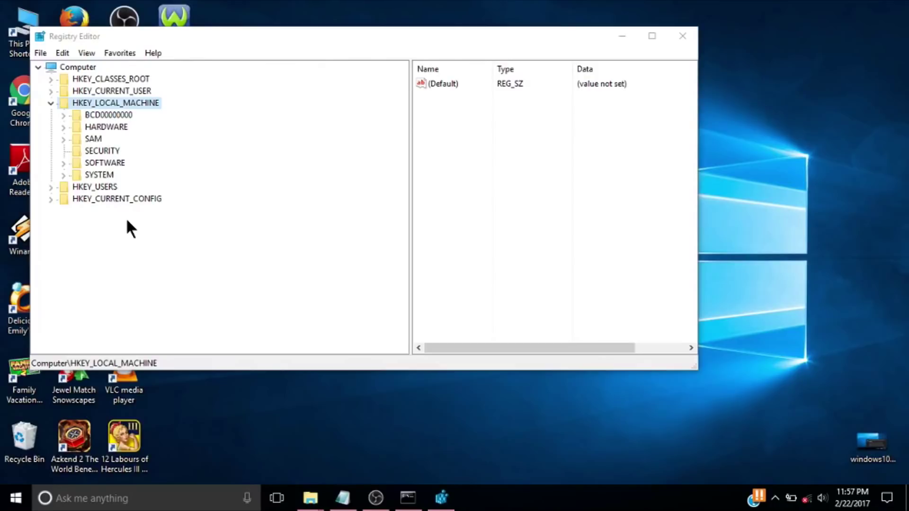
left_click(50, 103)
left_click(50, 103)
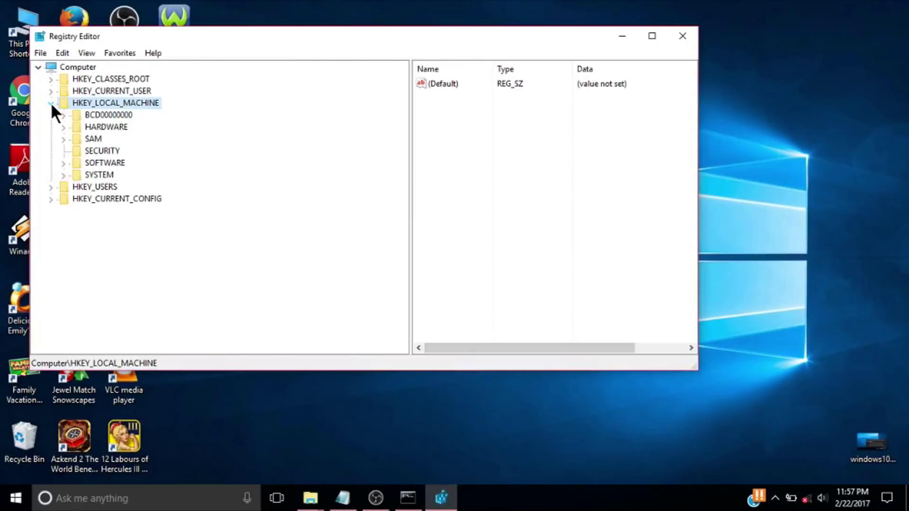
left_click(63, 163)
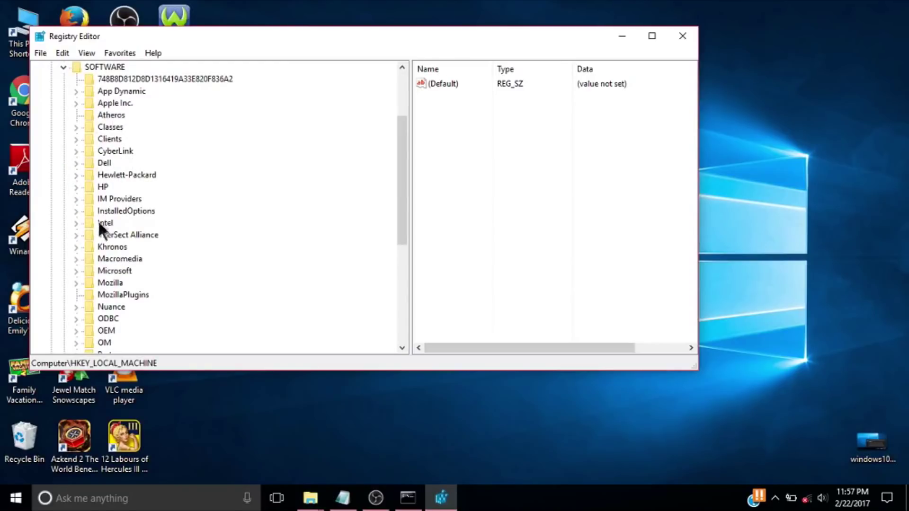
left_click(77, 271)
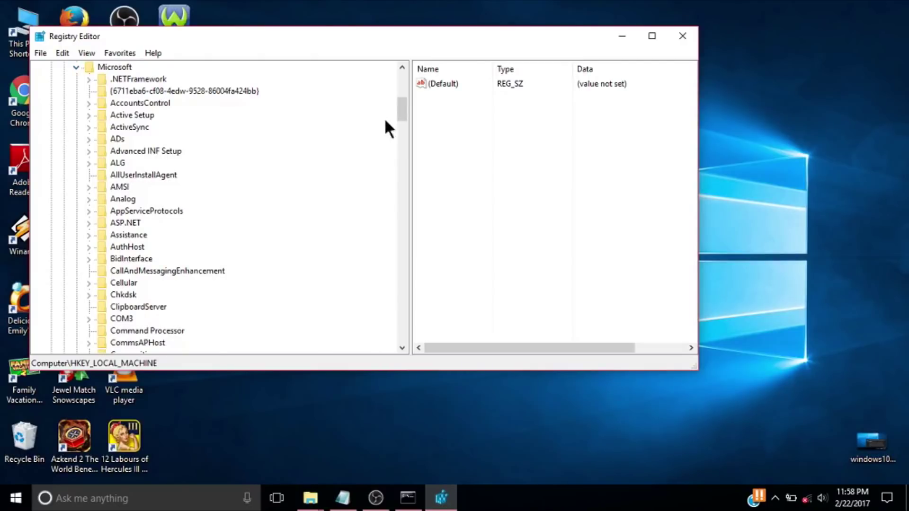
left_click_drag(399, 118, 417, 213)
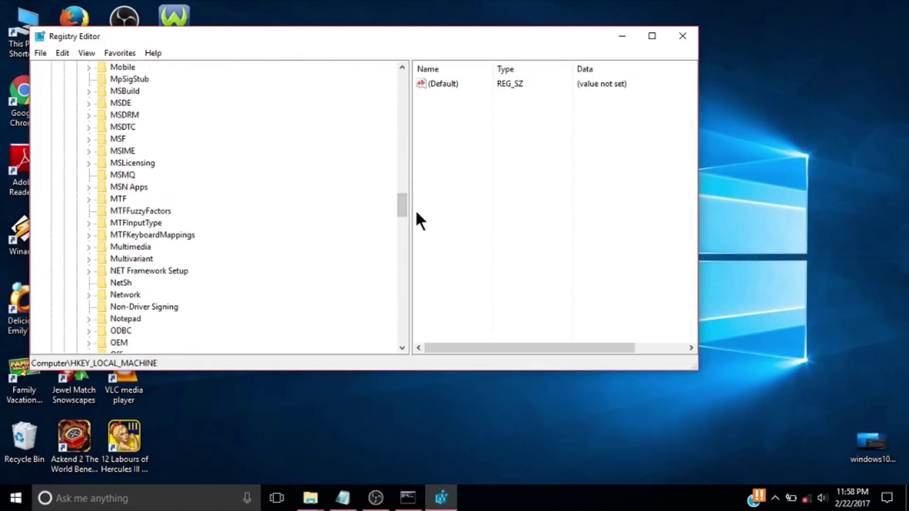
left_click_drag(403, 203, 413, 286)
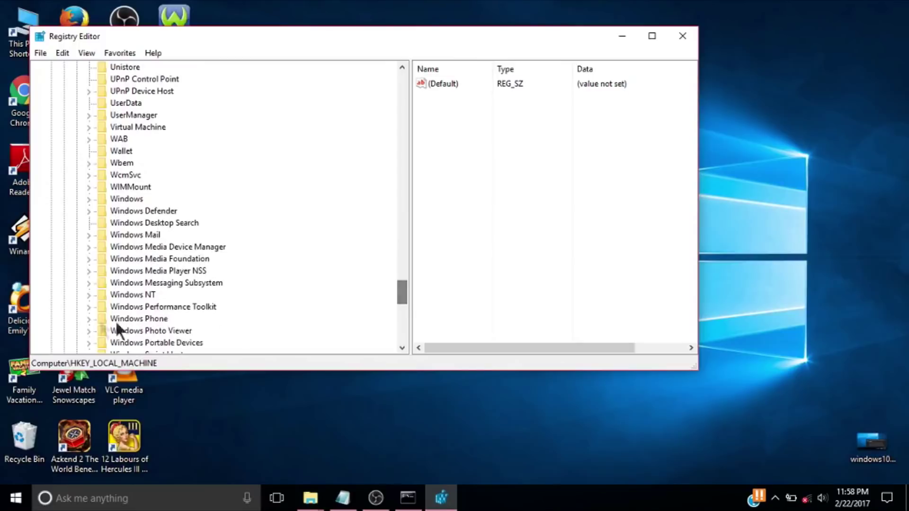
left_click(88, 296)
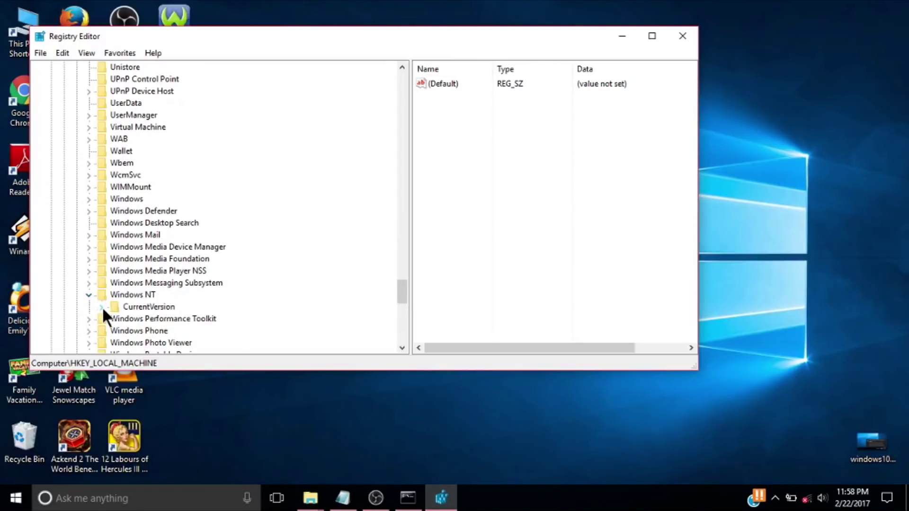
left_click(101, 307)
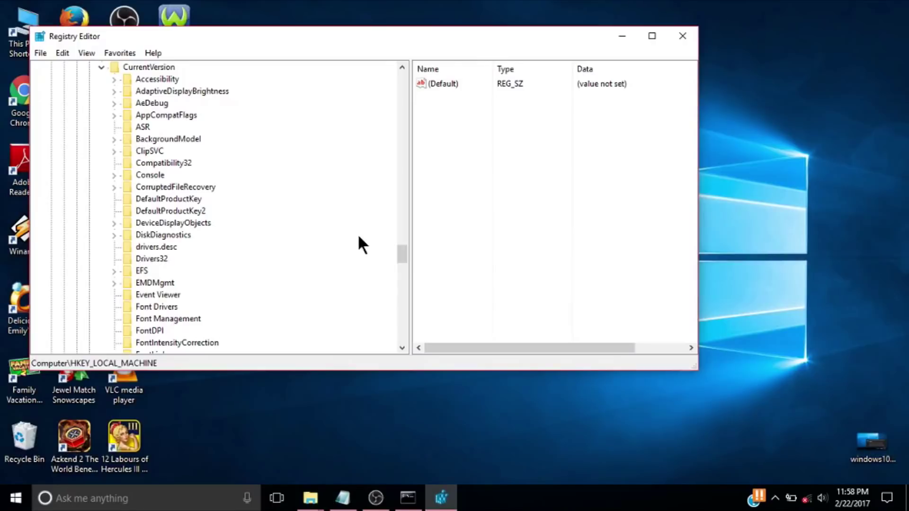
left_click_drag(401, 248, 404, 277)
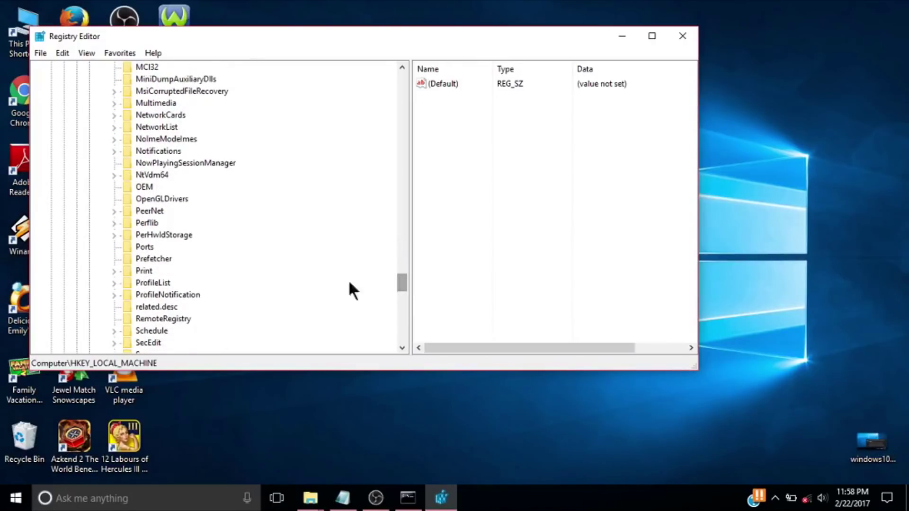
left_click(114, 283)
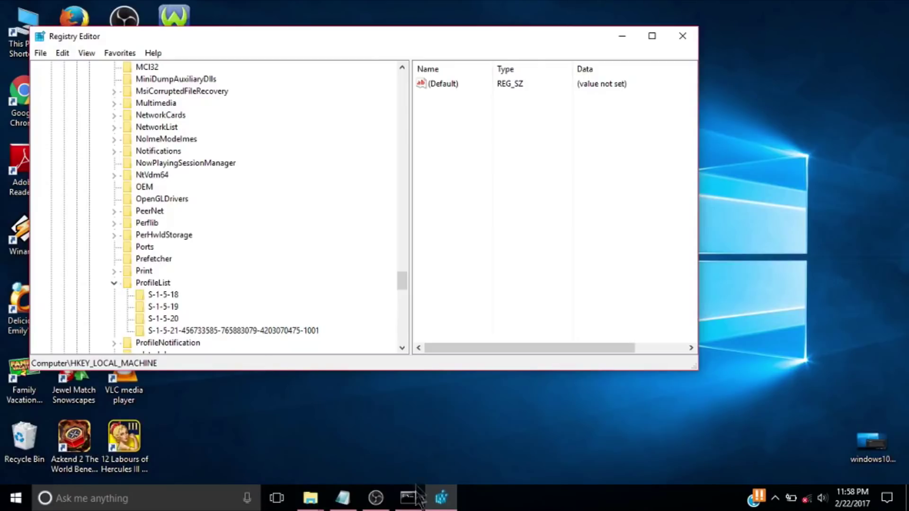
left_click(407, 504)
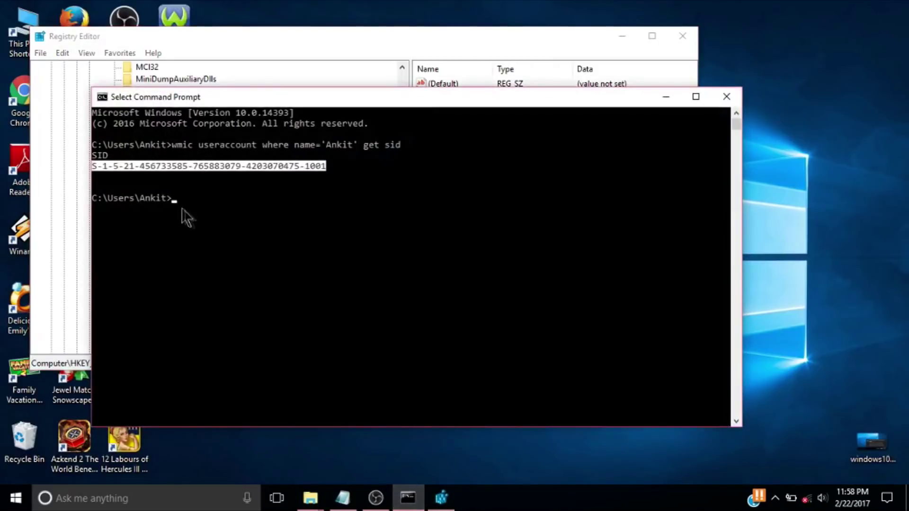
left_click(672, 95)
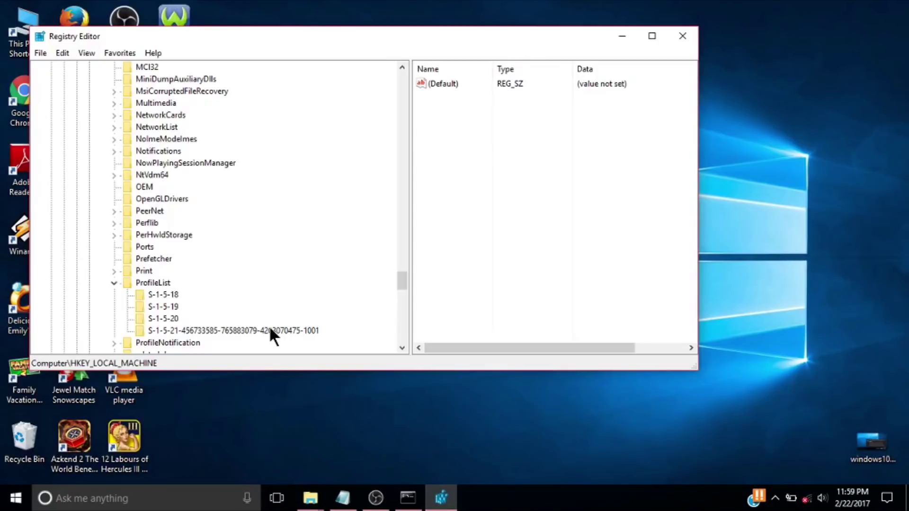
Select the user's S-1-5-21-…-1001 key and view its ProfileImagePath value without changing it
left_click(192, 331)
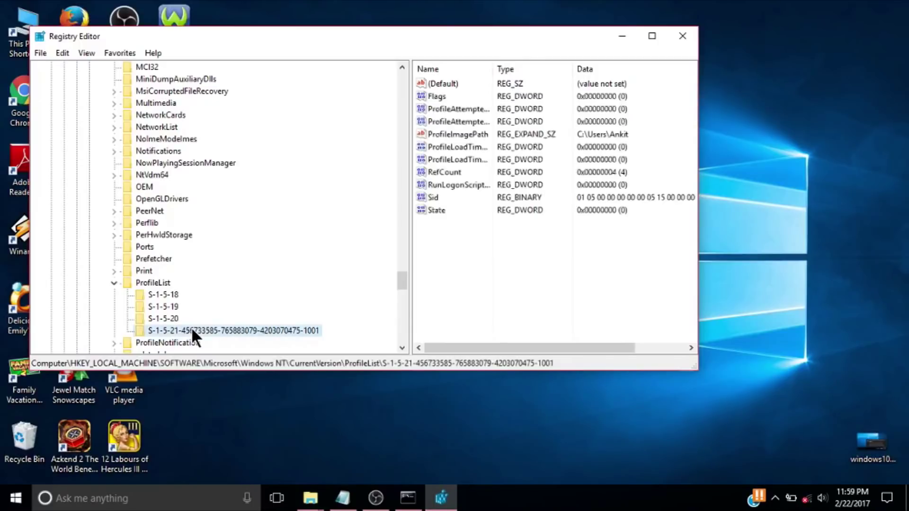
double_click(462, 135)
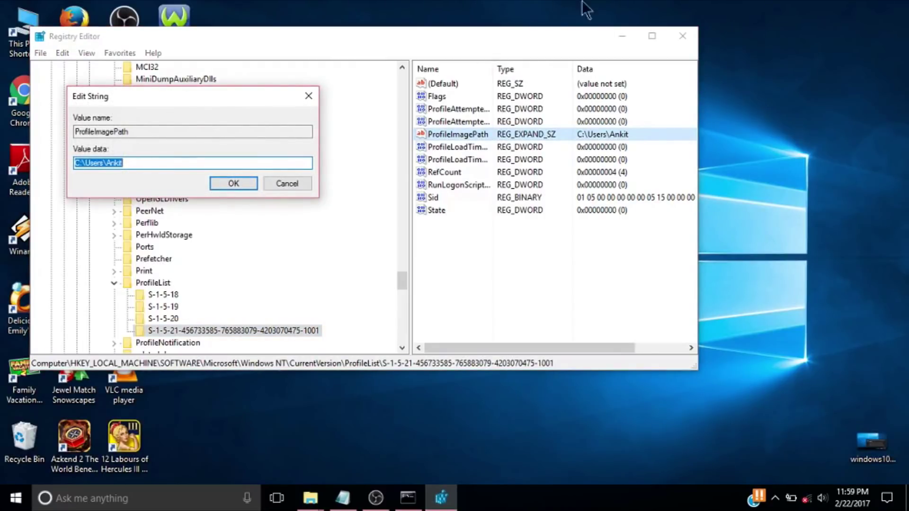
left_click(626, 32)
left_click(312, 93)
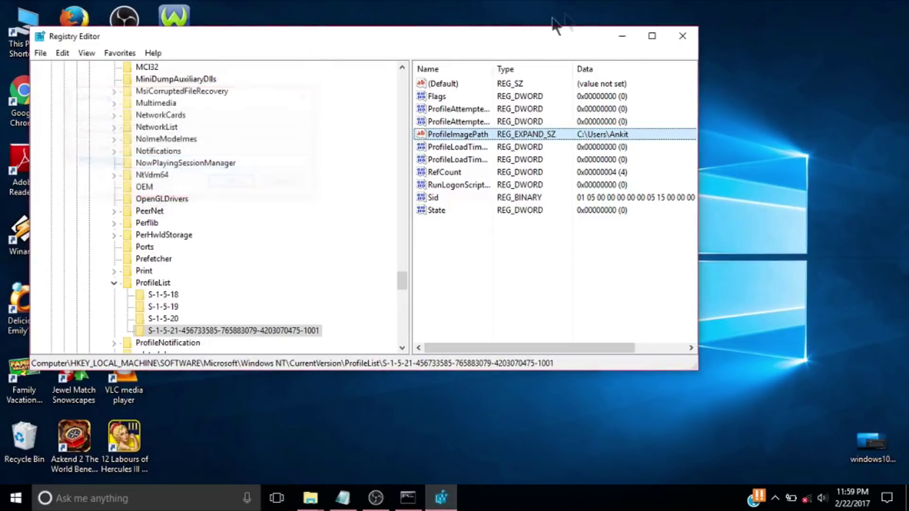
left_click(615, 36)
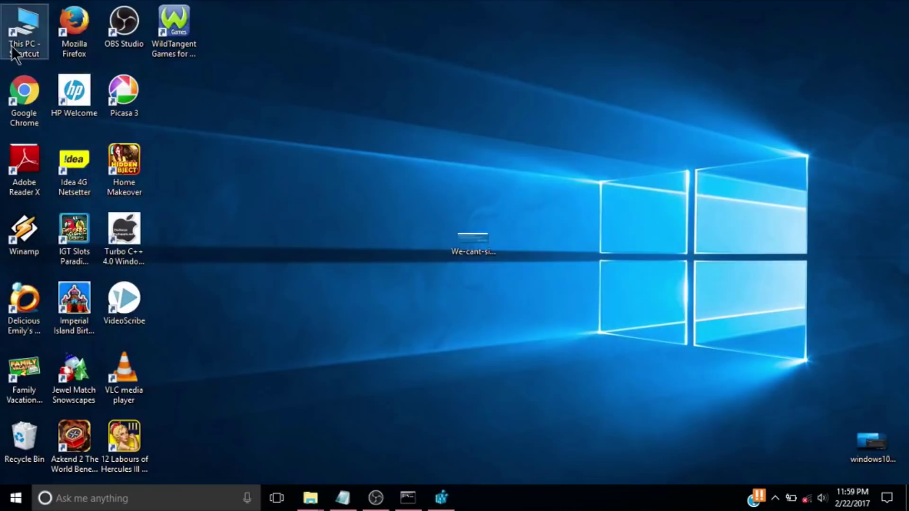
Browse to the user's folder under C:\Users and reveal its full path in the address bar
double_click(12, 48)
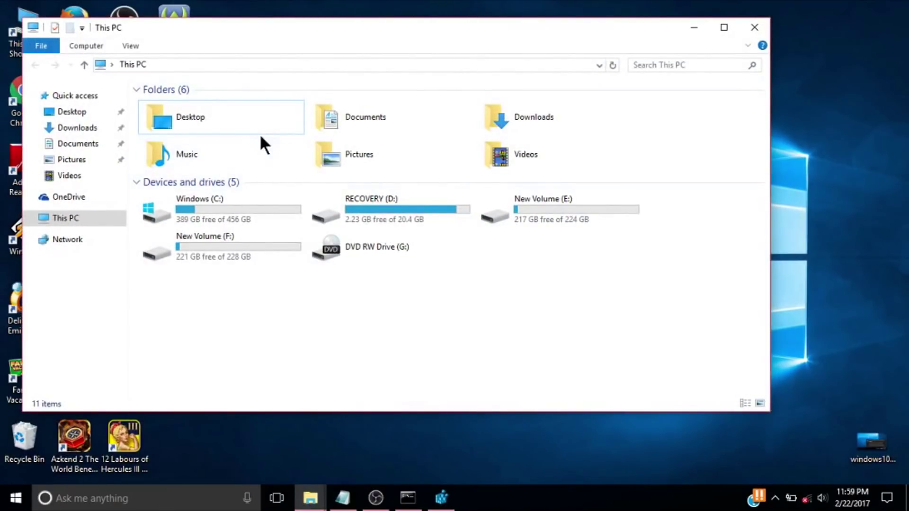
double_click(243, 218)
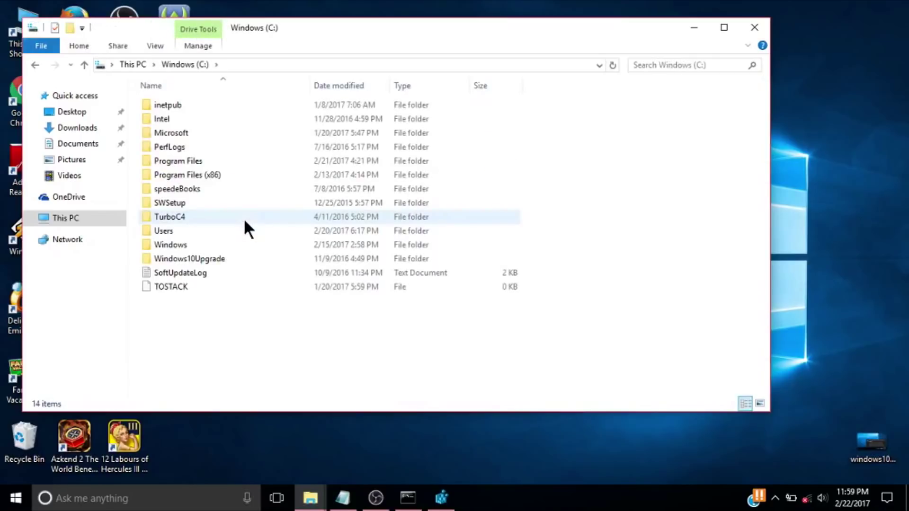
double_click(200, 232)
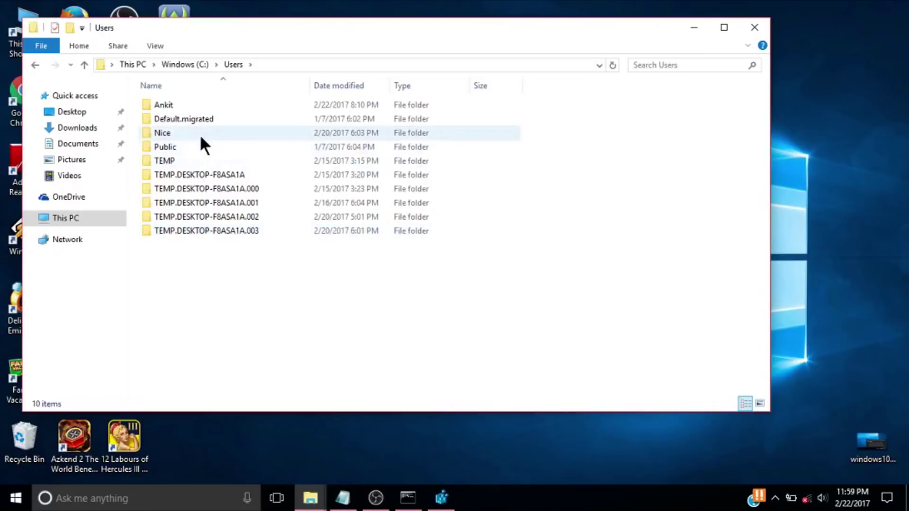
double_click(202, 104)
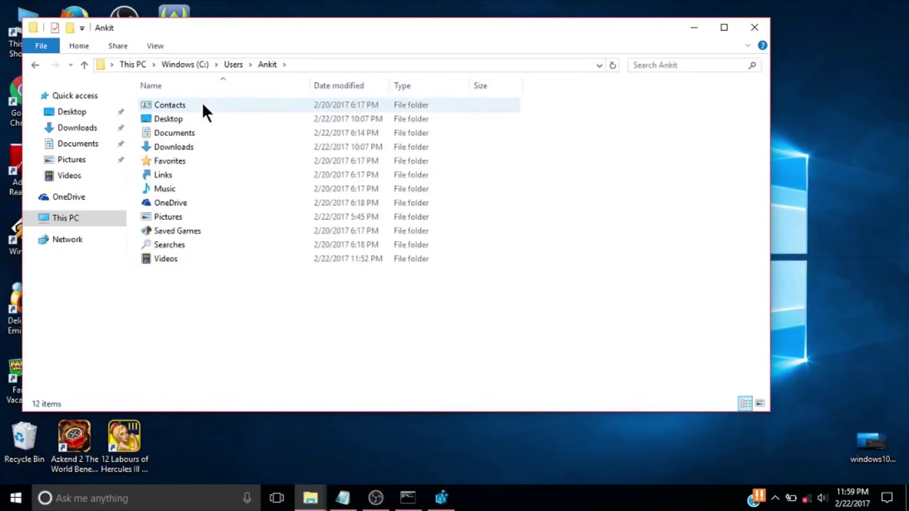
left_click(315, 64)
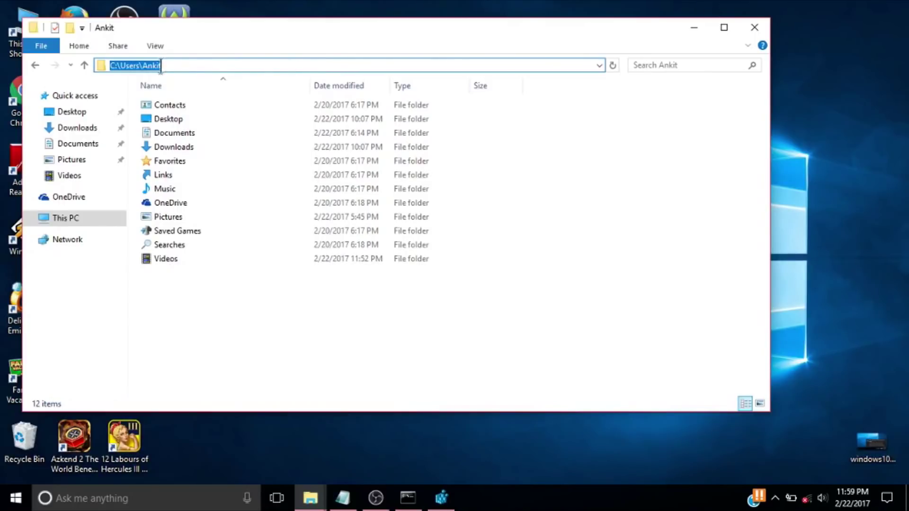
left_click(695, 29)
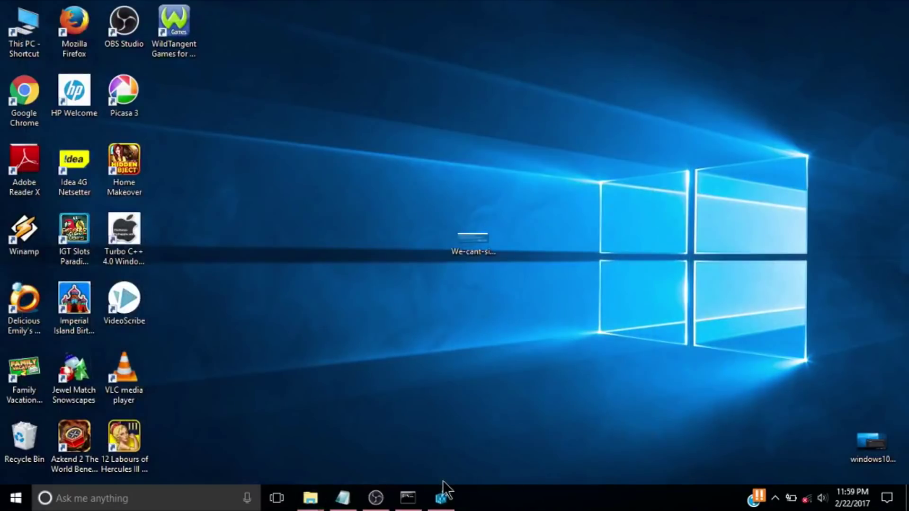
Replace the ProfileImagePath data with the pasted C:\Users profile folder path and confirm
mouse_move(444, 496)
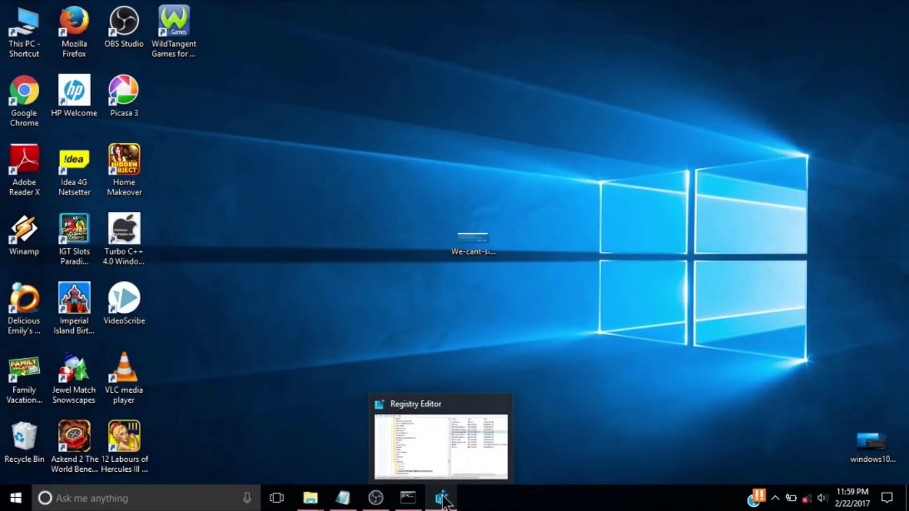
left_click(443, 497)
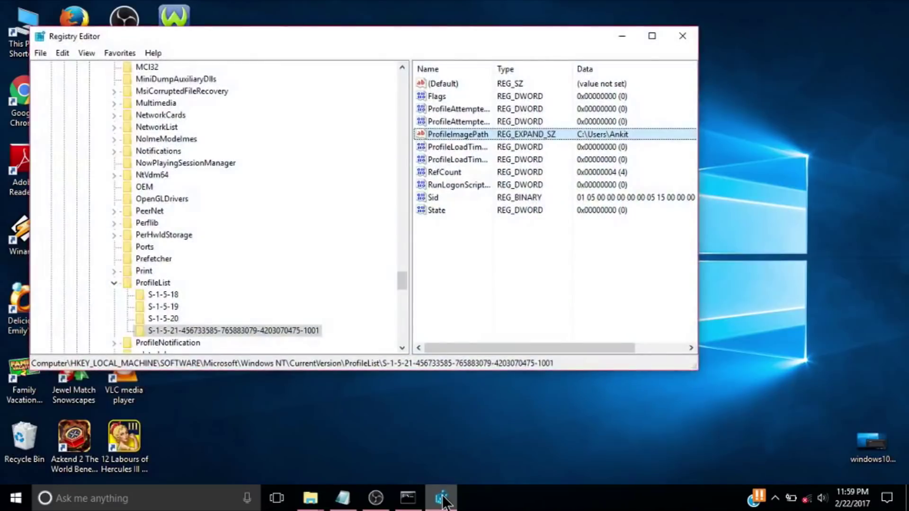
double_click(493, 135)
key("ctrl+c")
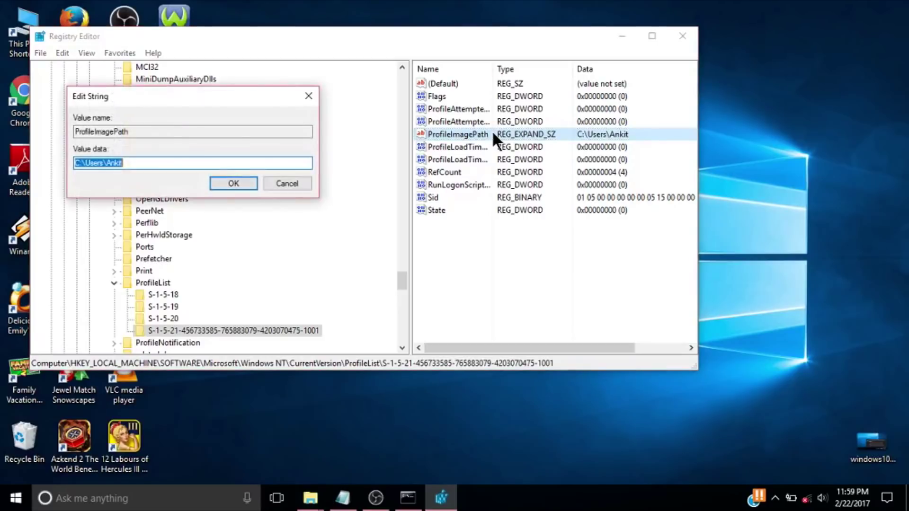
key("BackSpace")
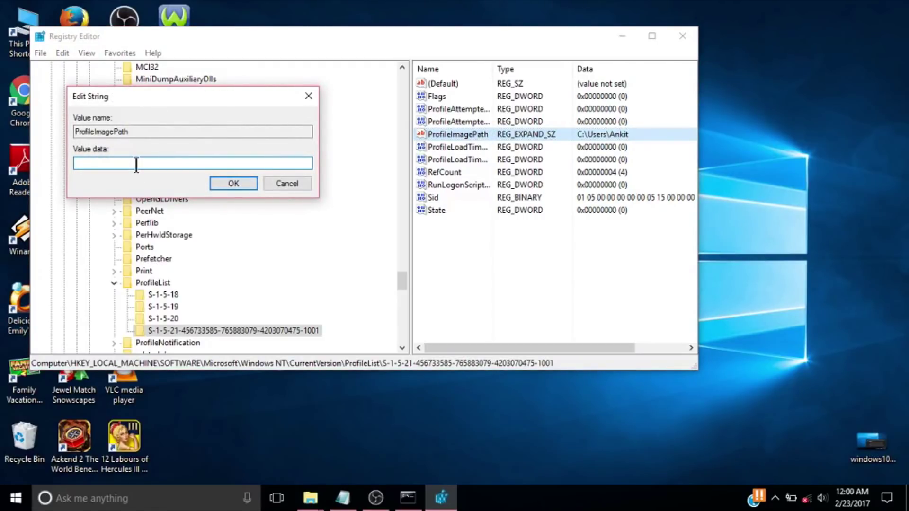
key("ctrl+v")
left_click(245, 186)
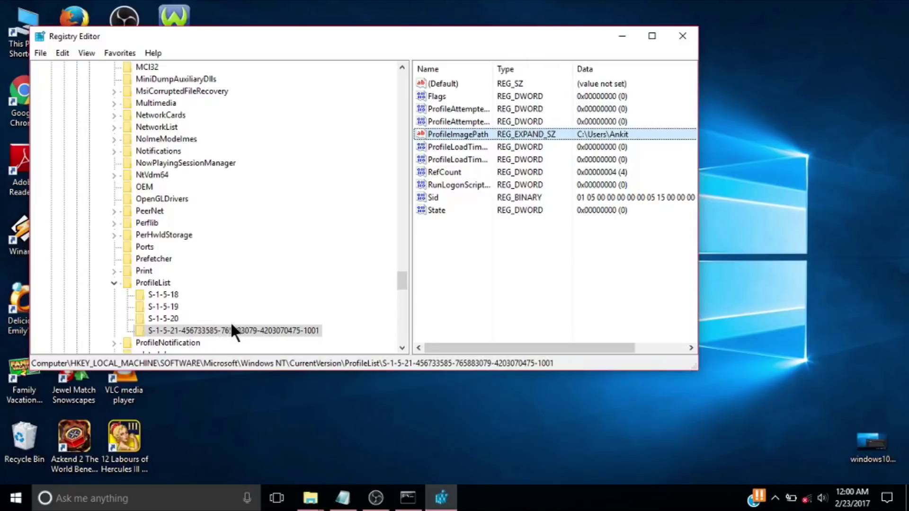
Reselect the user's SID key and minimise Registry Editor
left_click(320, 334)
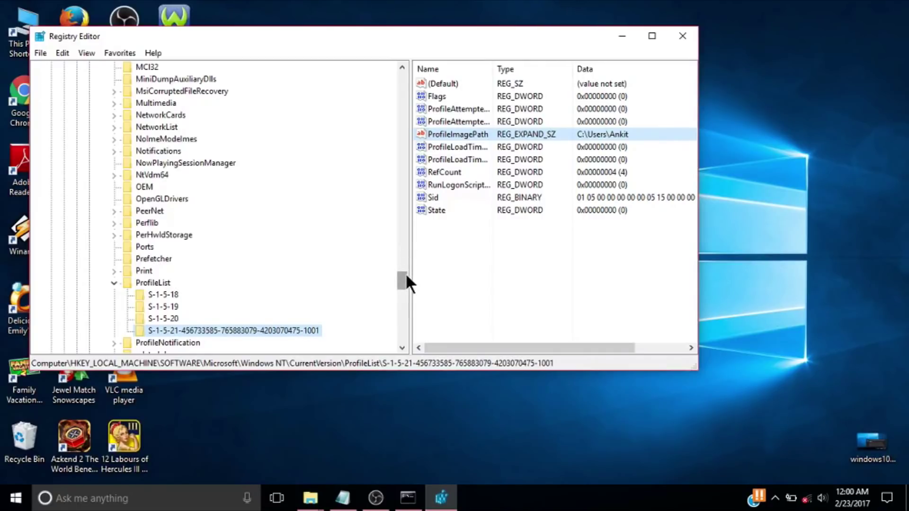
left_click_drag(406, 276, 406, 296)
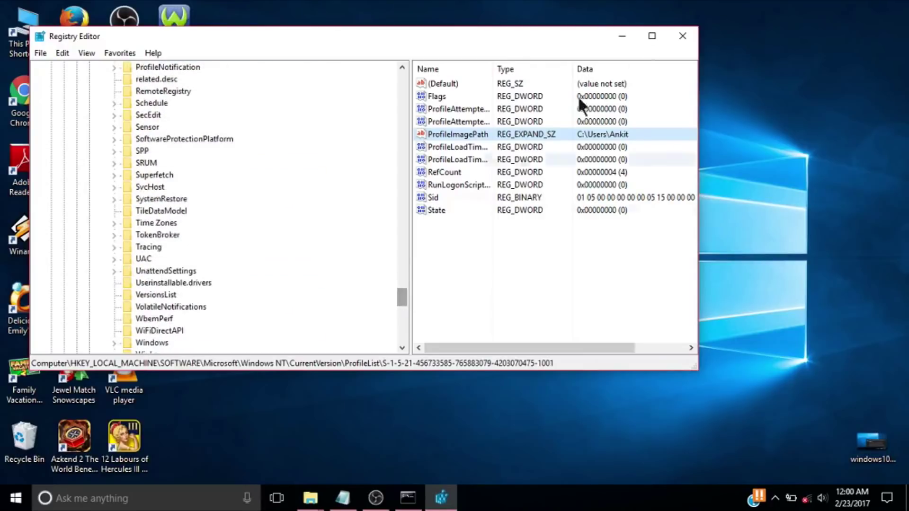
left_click(622, 36)
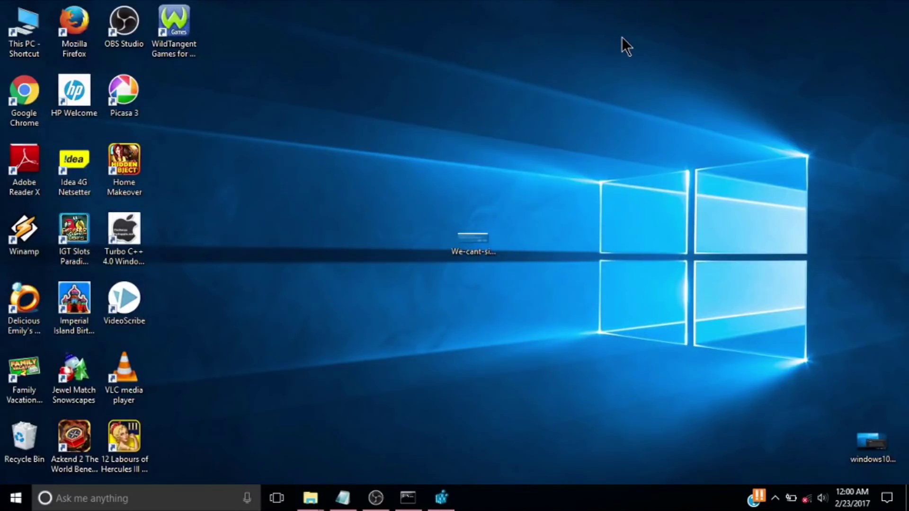
right_click(327, 174)
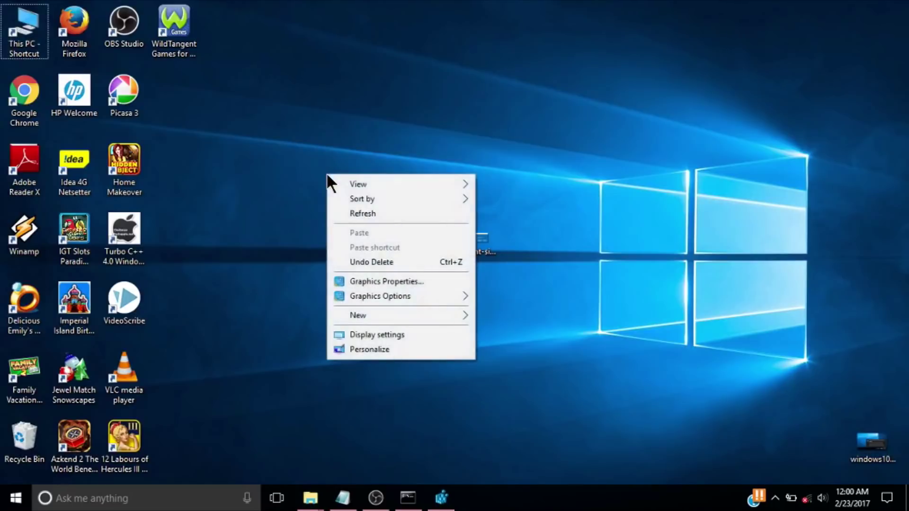
left_click(353, 218)
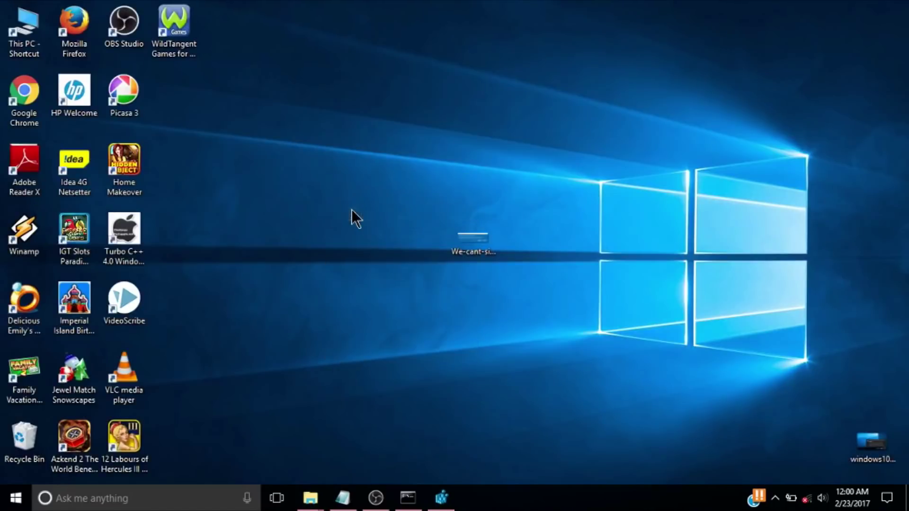
right_click(619, 114)
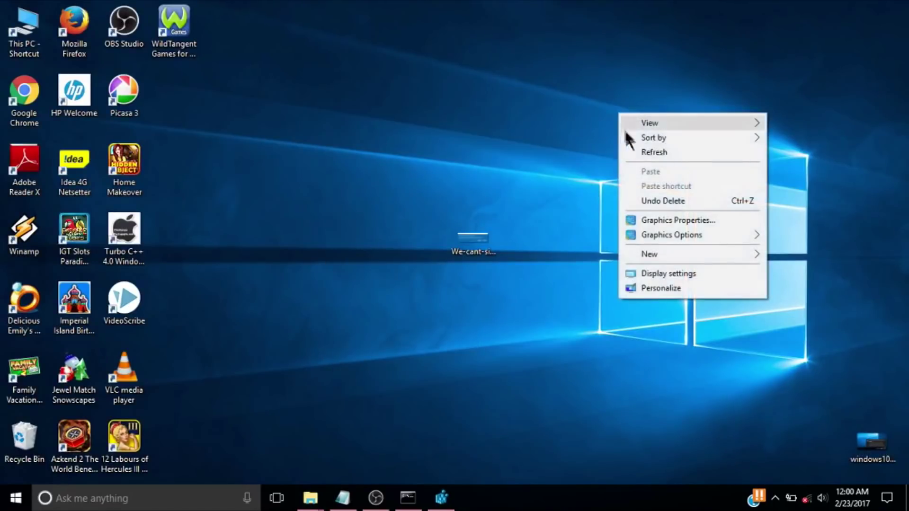
left_click(636, 153)
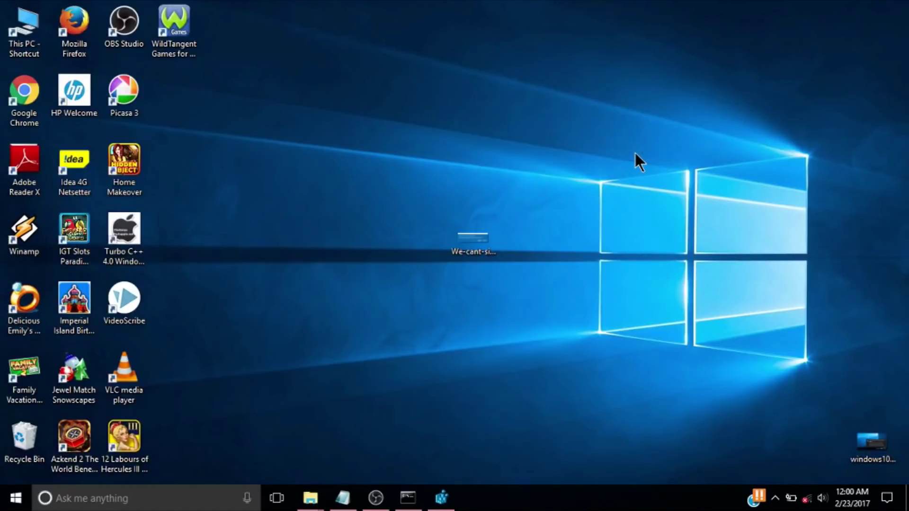